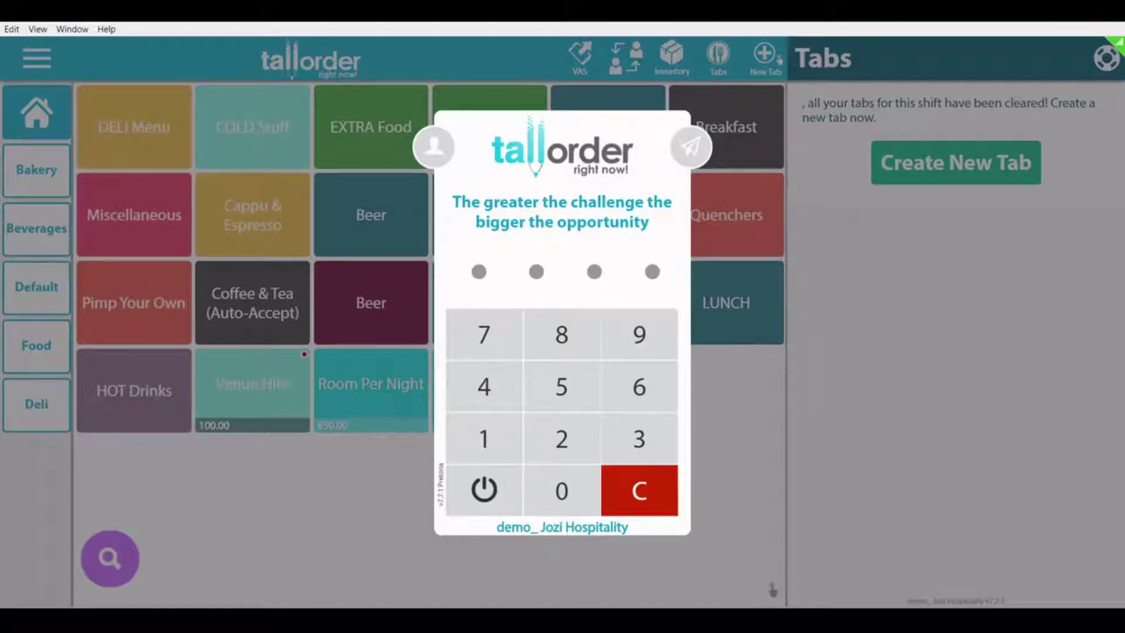
Step: Key in the staff PIN on the login keypad to sign in to the till
click(543, 492)
click(544, 492)
click(543, 492)
click(543, 492)
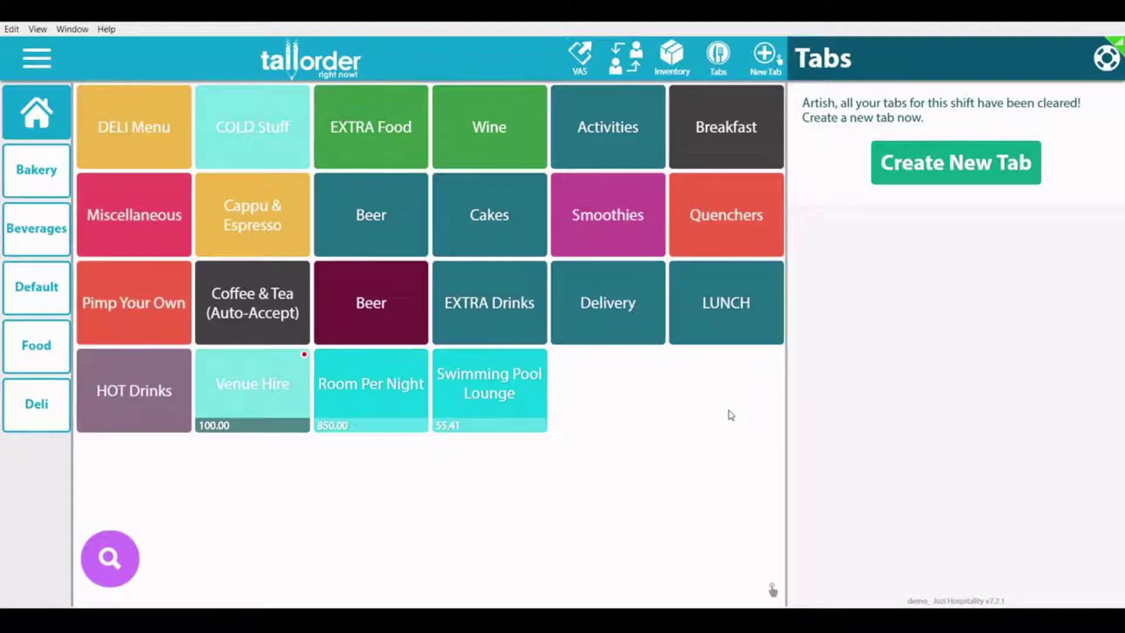
click(30, 55)
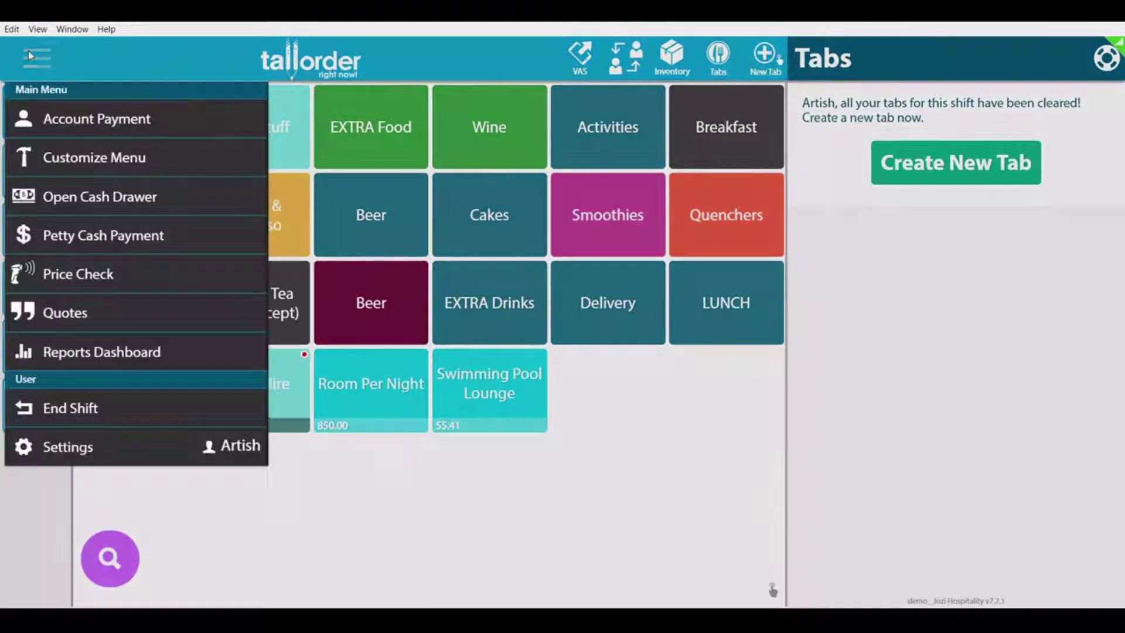
click(422, 482)
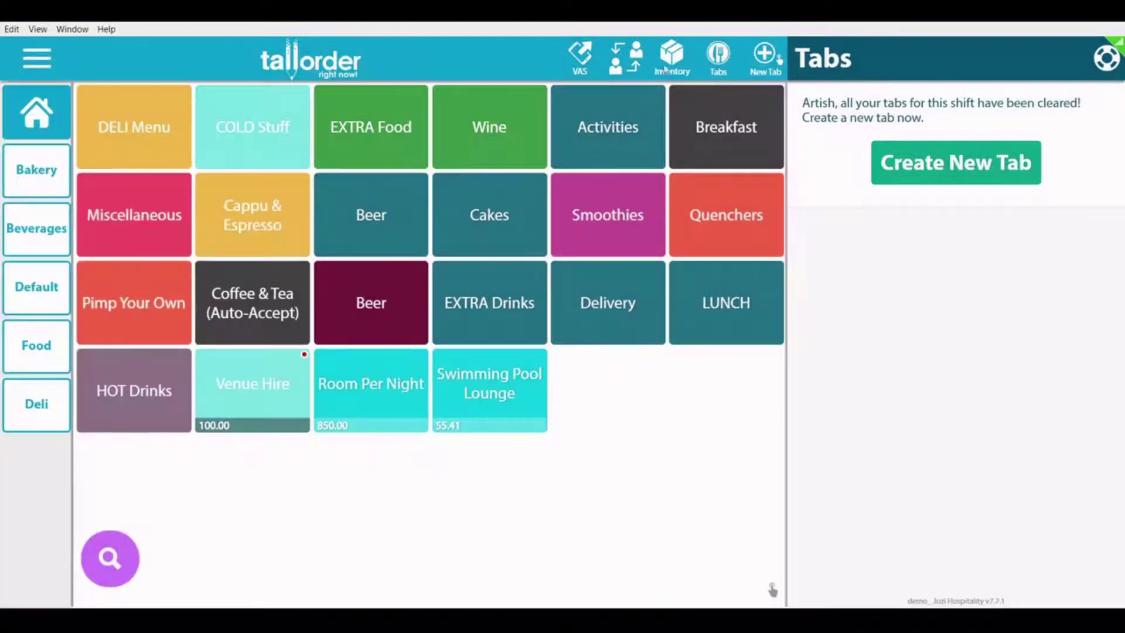
click(628, 61)
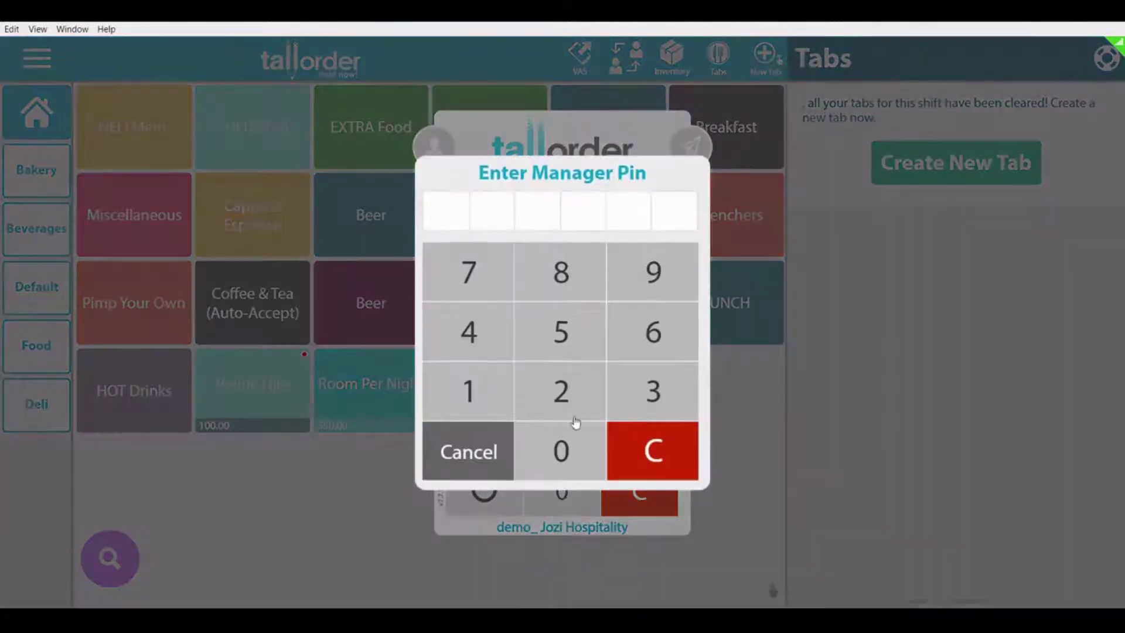
click(571, 444)
click(571, 444)
click(571, 444)
click(571, 444)
click(571, 444)
click(572, 444)
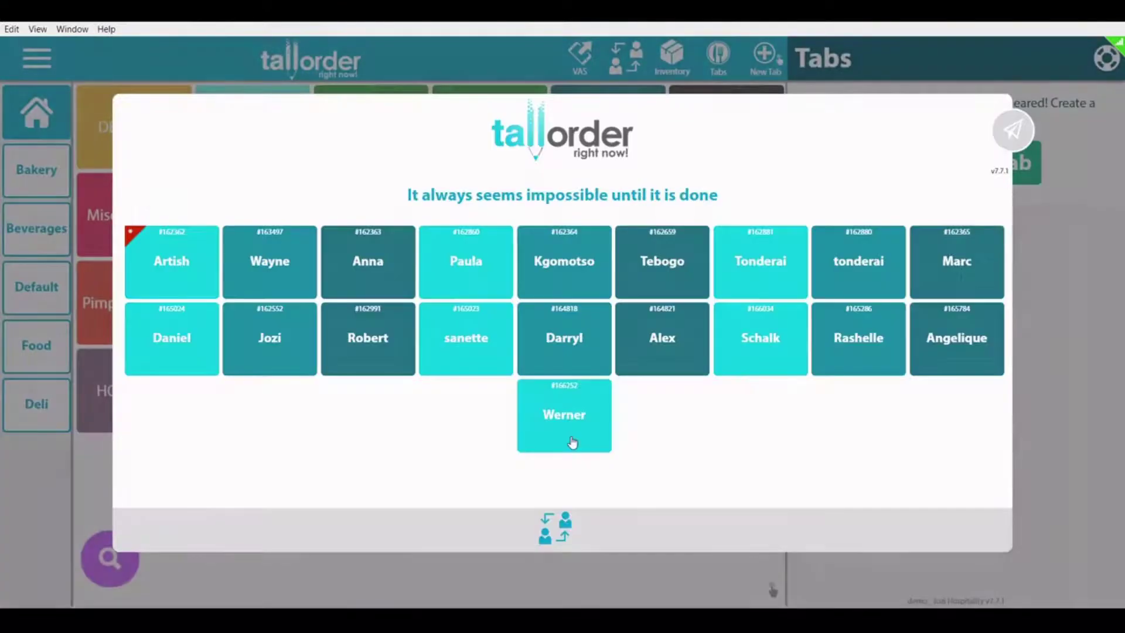
click(192, 262)
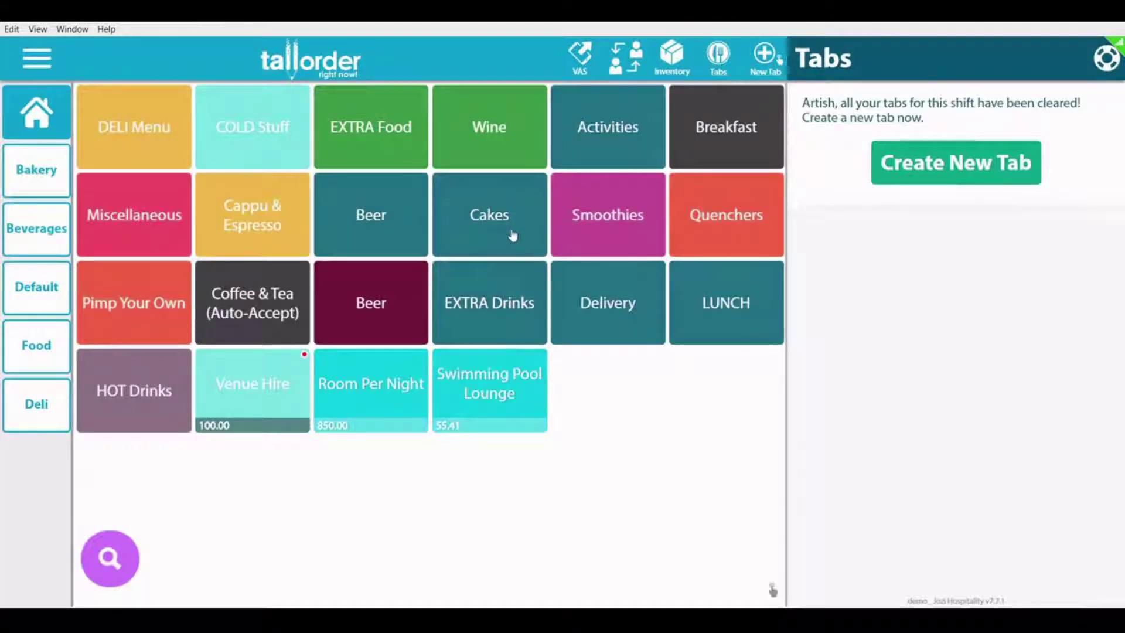
click(625, 59)
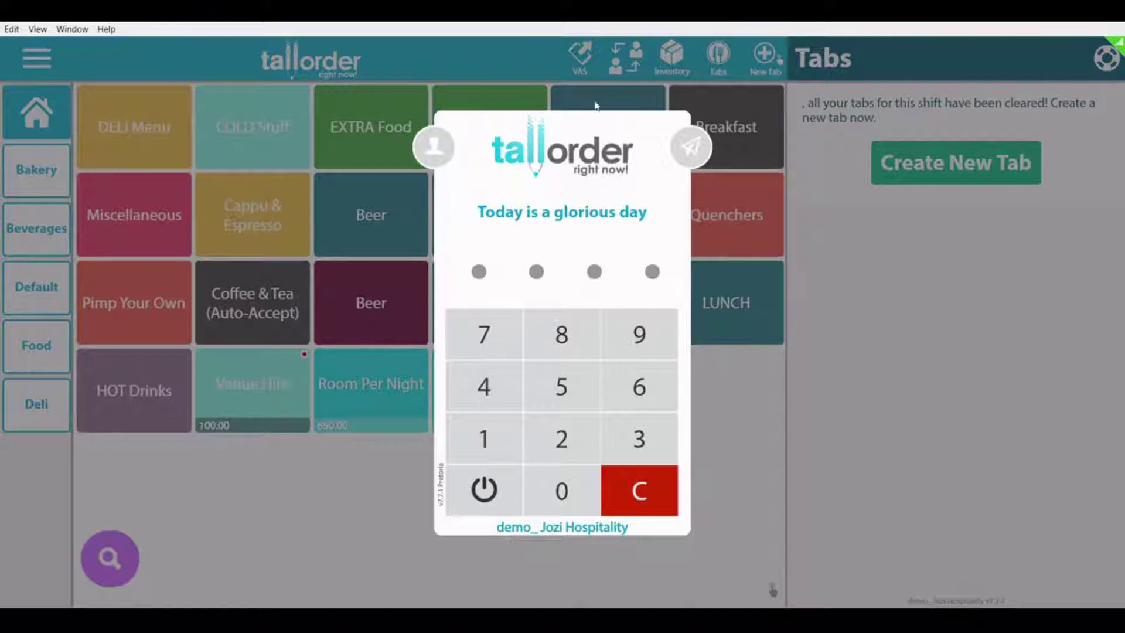
click(568, 154)
click(556, 430)
click(556, 430)
click(556, 431)
click(556, 431)
click(556, 430)
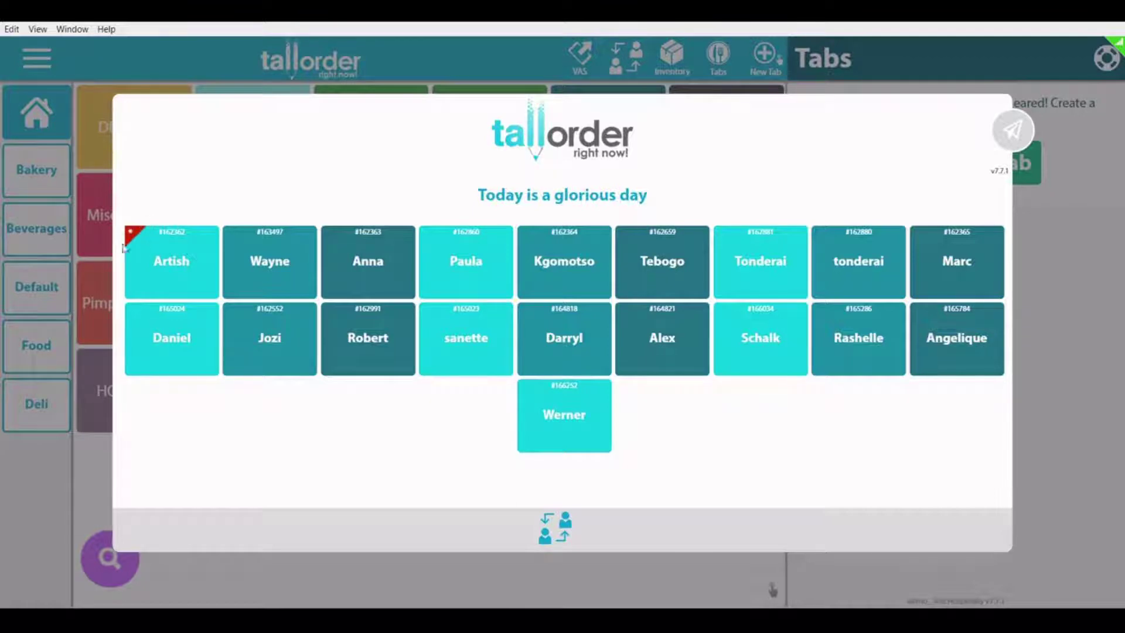
click(181, 263)
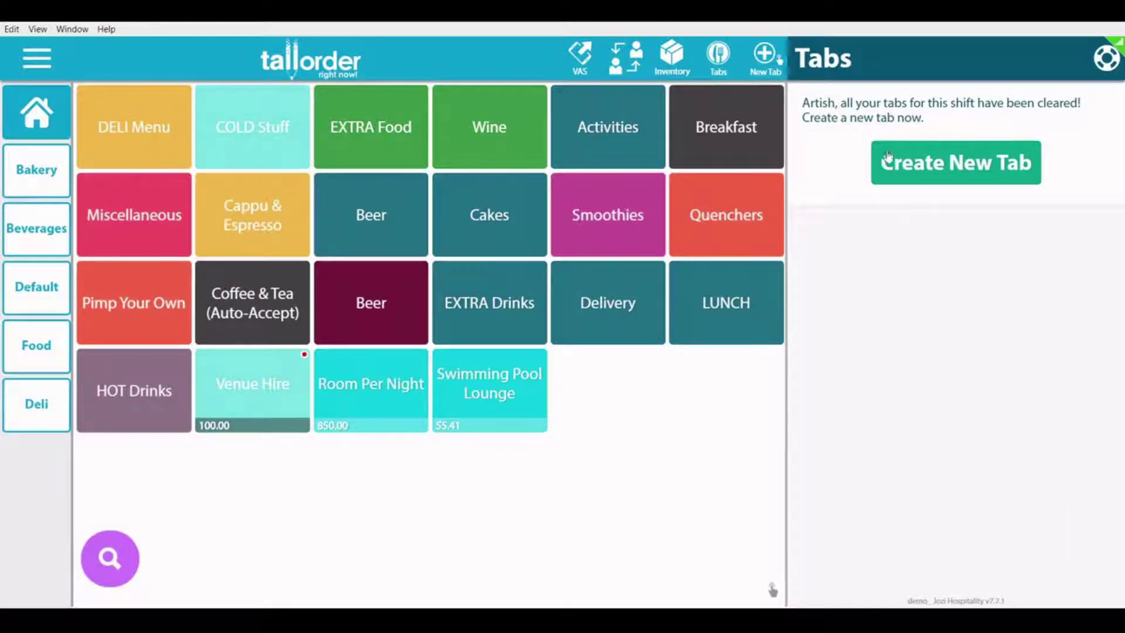
Step: Add a CAKE Cheese from DELI Menu > Sweet Pastry/Cakes to a new order
click(179, 141)
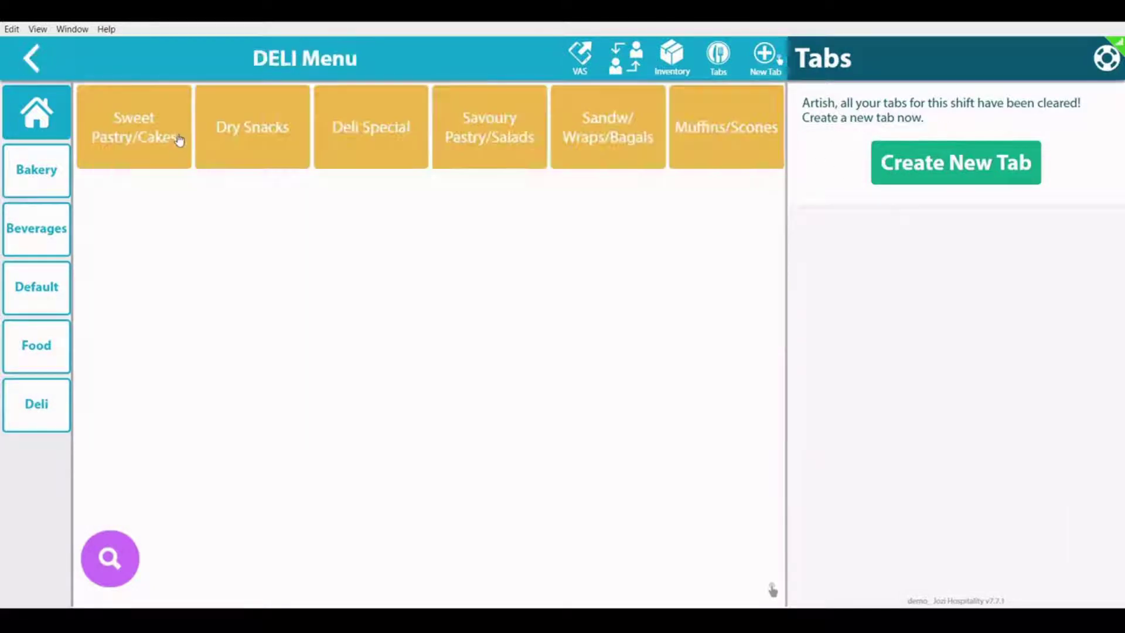
click(150, 120)
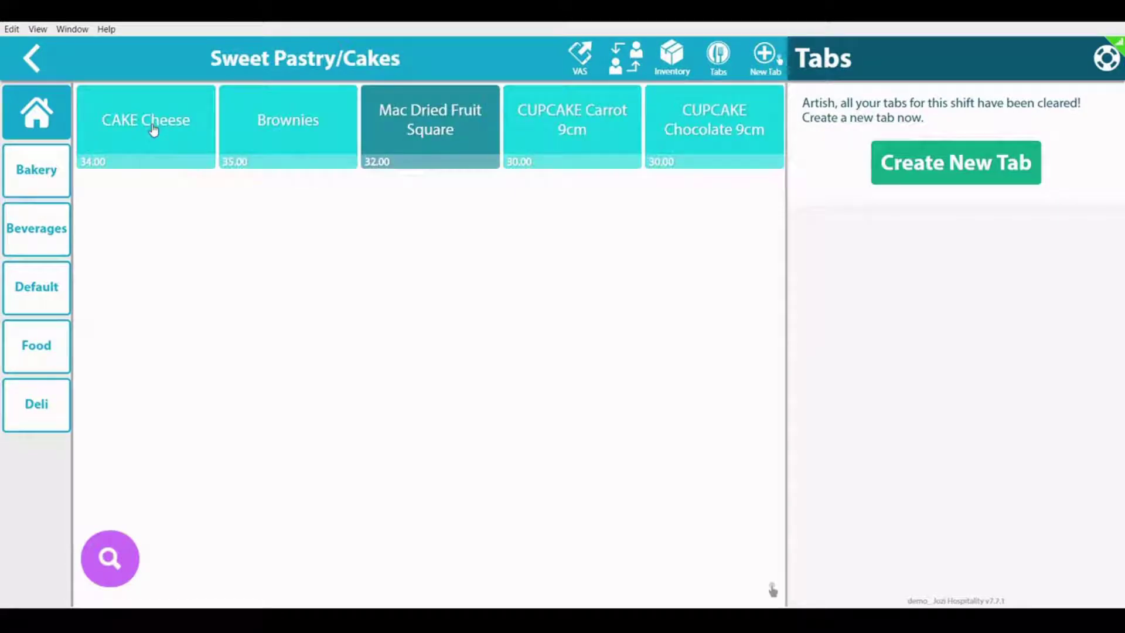
click(153, 130)
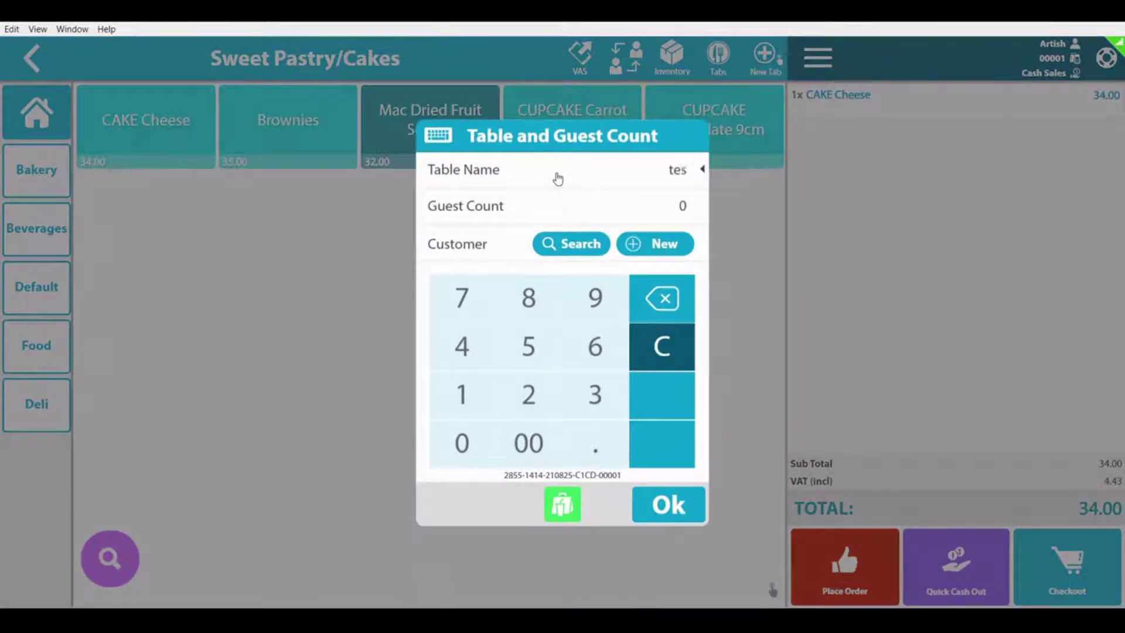
Step: Assign the order to table 1 with 2 guests
key(BackSpace)
key(BackSpace)
click(629, 215)
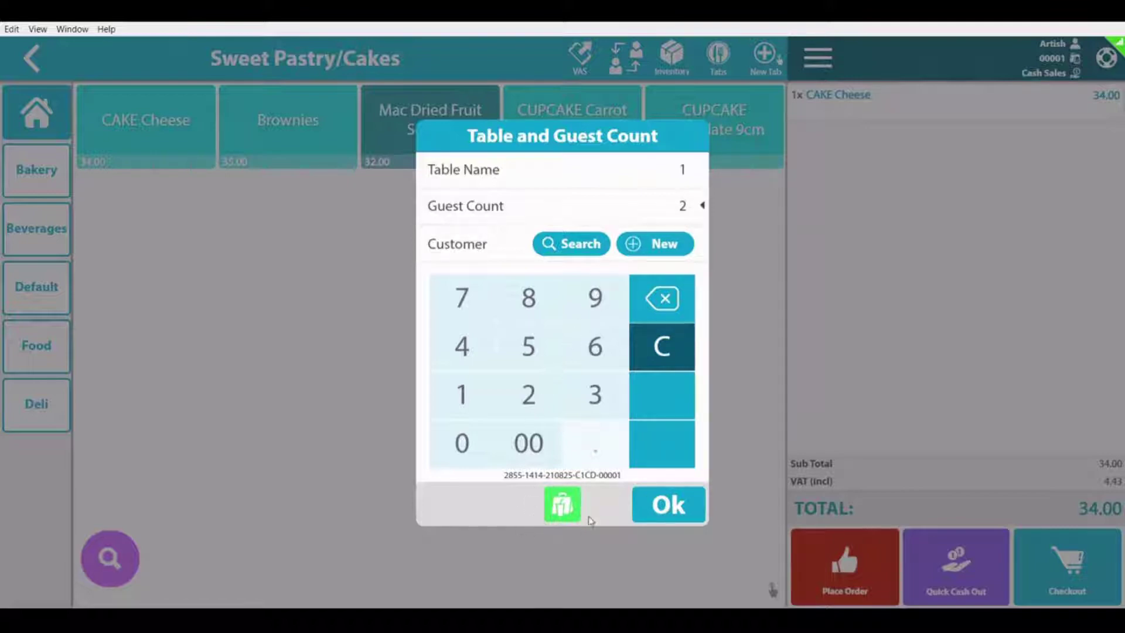
click(701, 516)
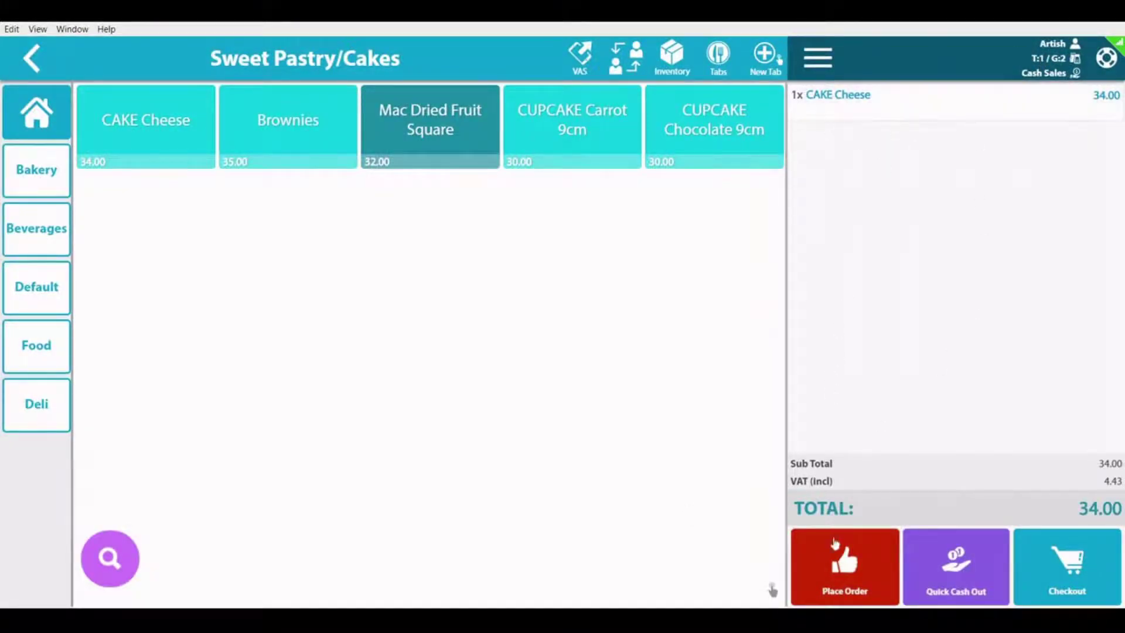
Step: Place the CAKE Cheese order and confirm it in the dialog
click(841, 565)
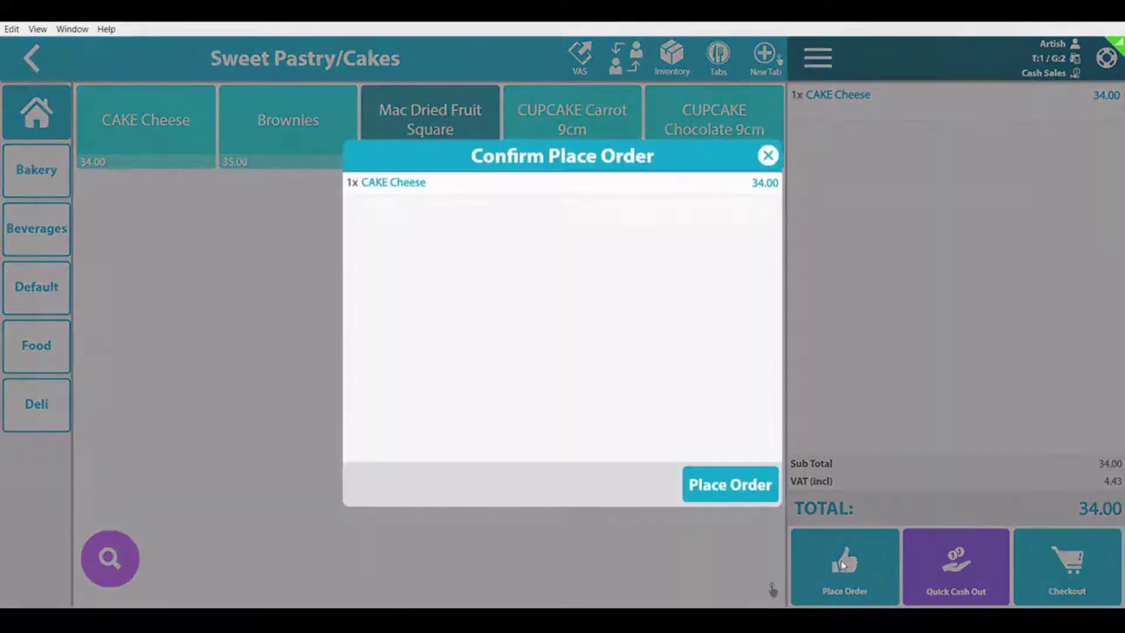
click(725, 486)
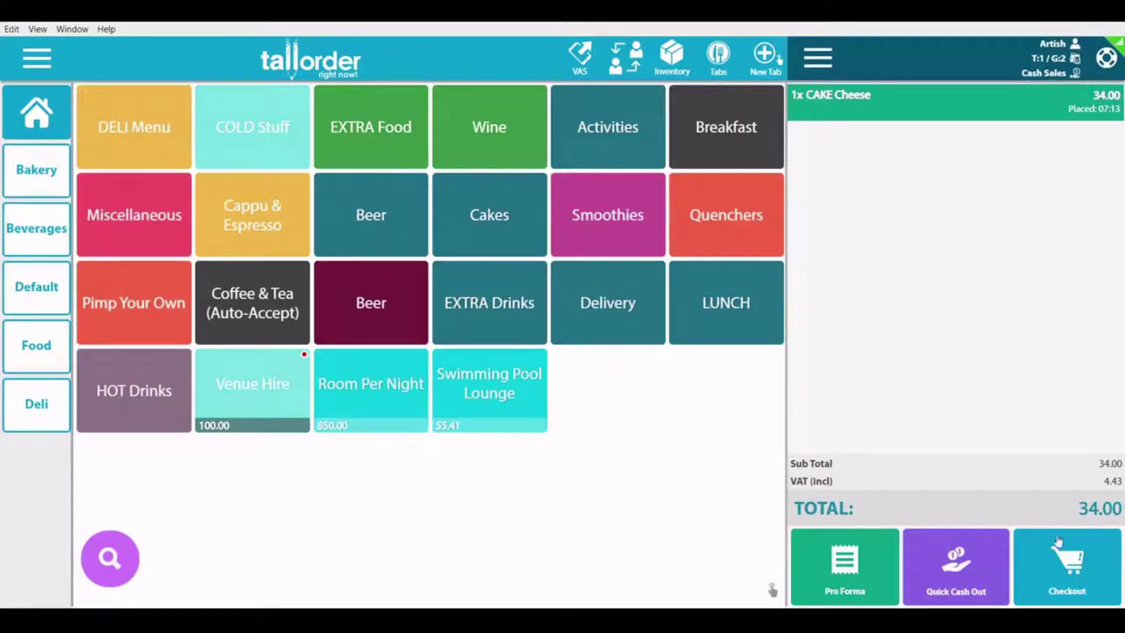
Step: Open payment and tender 50.00 in cash
click(1066, 567)
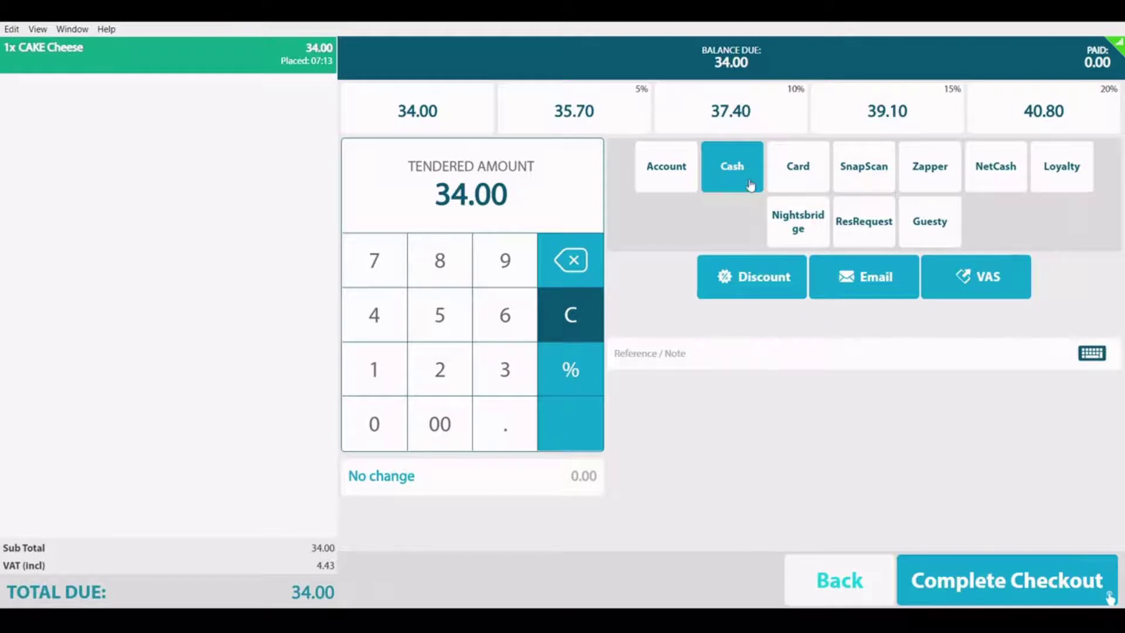
click(808, 178)
click(720, 166)
click(571, 262)
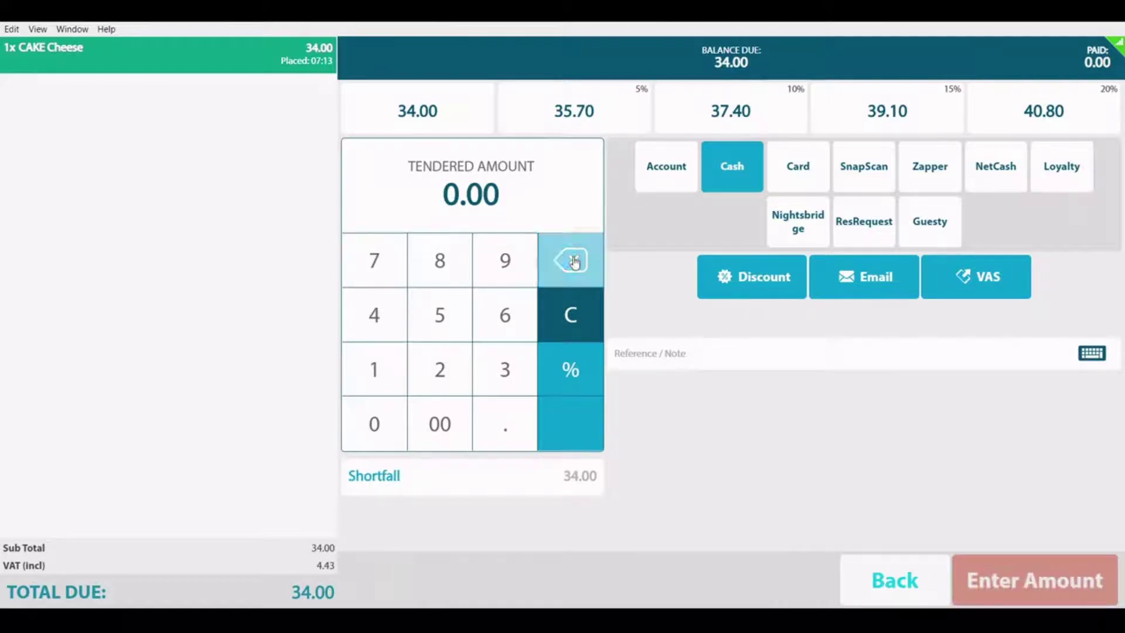
click(438, 314)
click(377, 425)
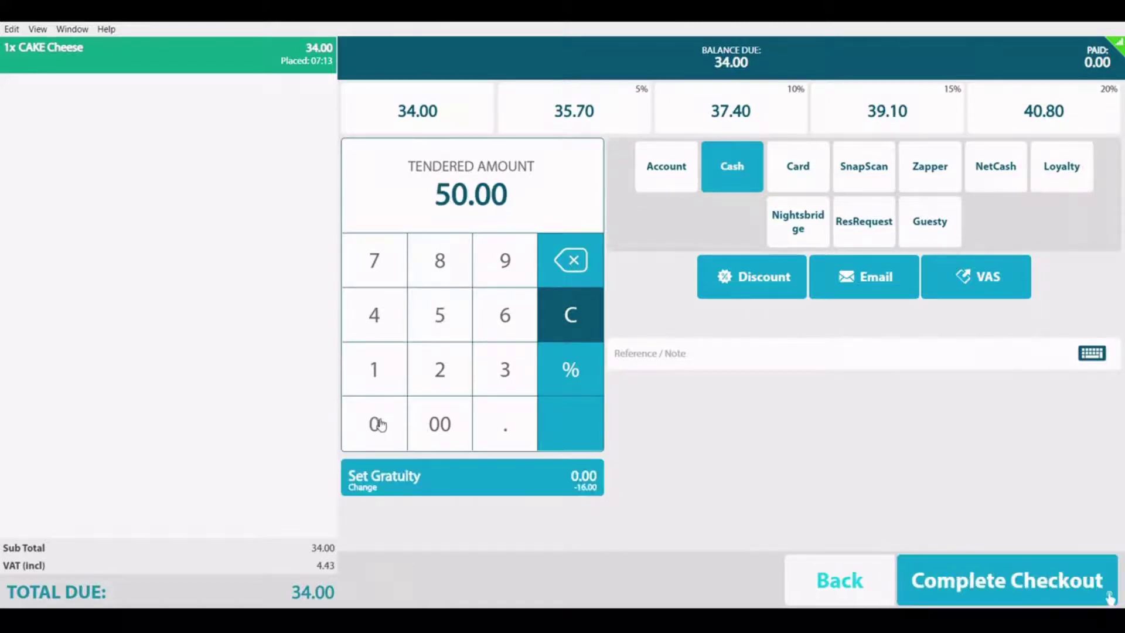
Step: Add a 10.00 gratuity, complete checkout, and confirm no tabs remain open
click(474, 477)
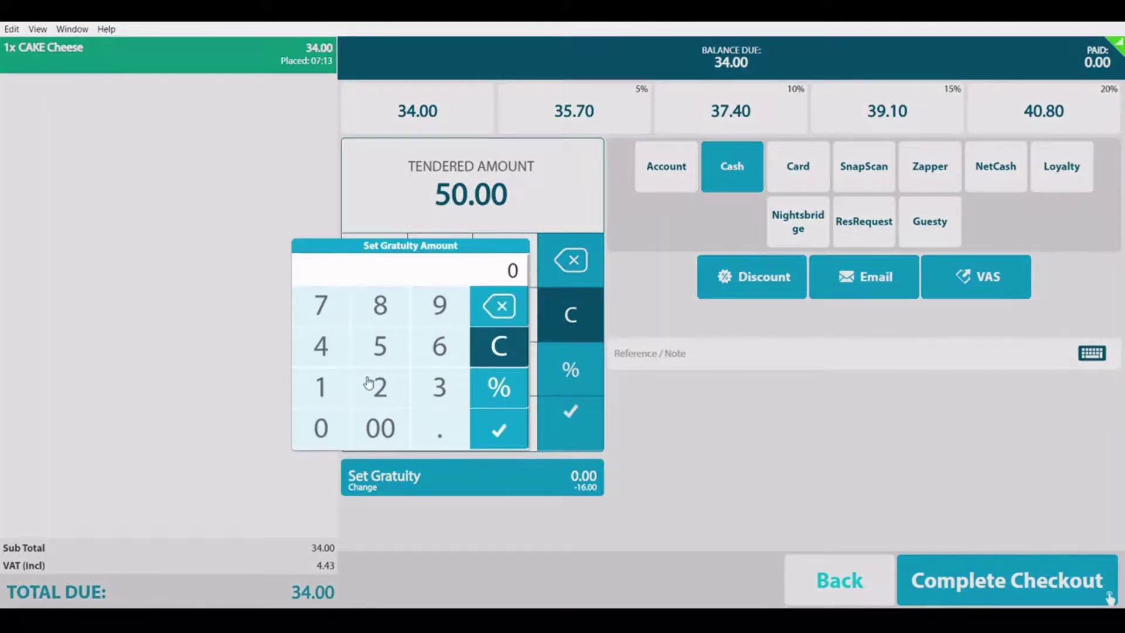
click(321, 386)
click(320, 427)
click(499, 430)
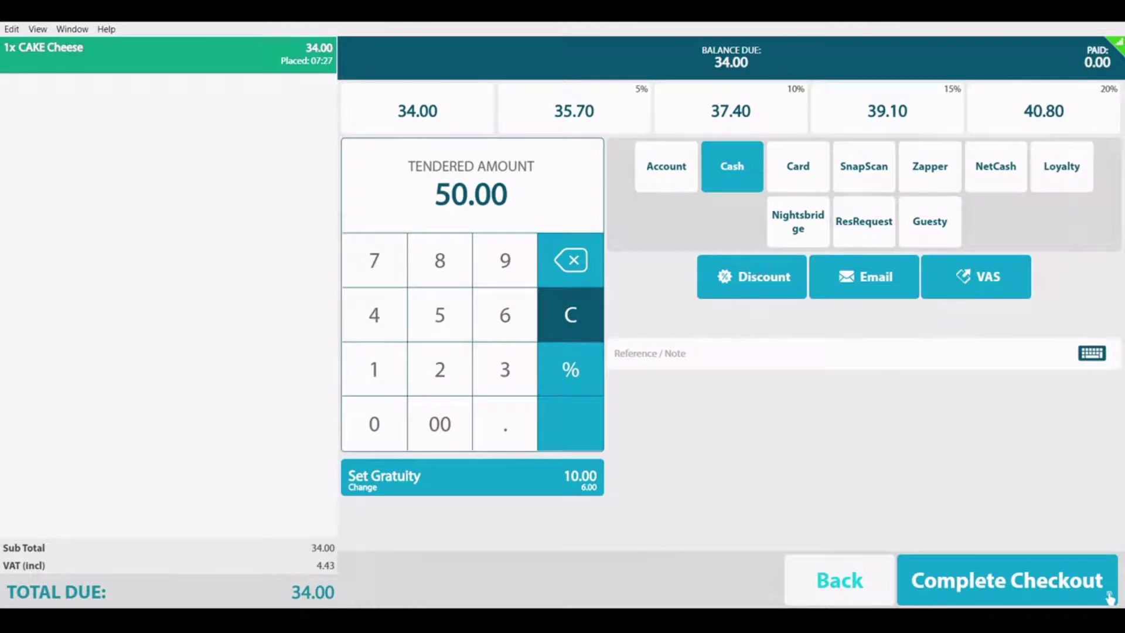
click(1109, 597)
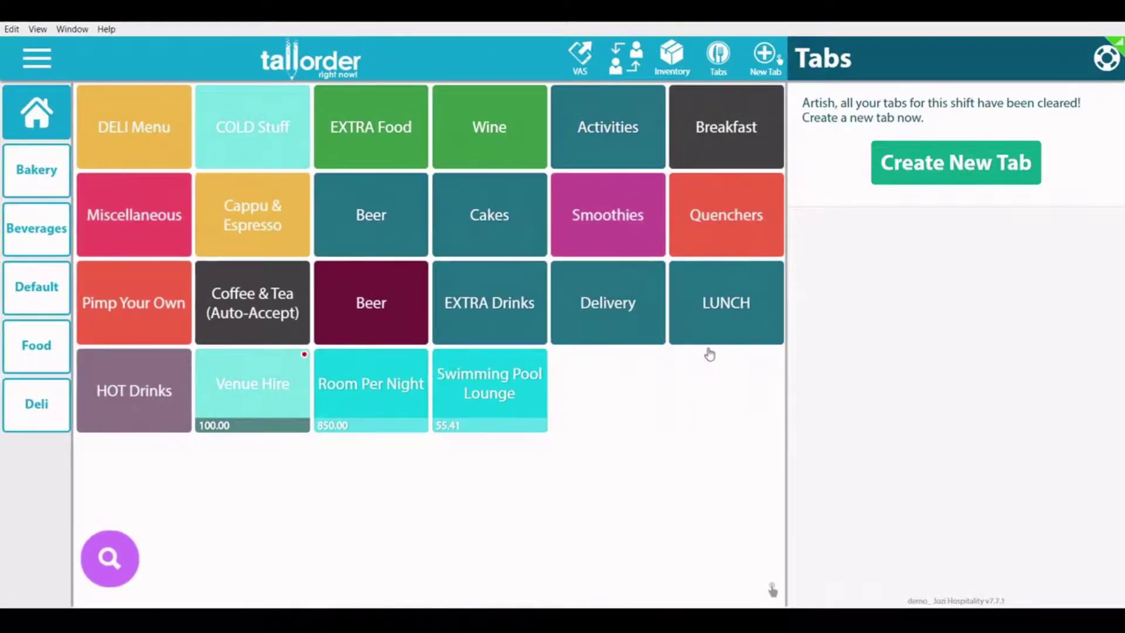
click(722, 56)
click(96, 278)
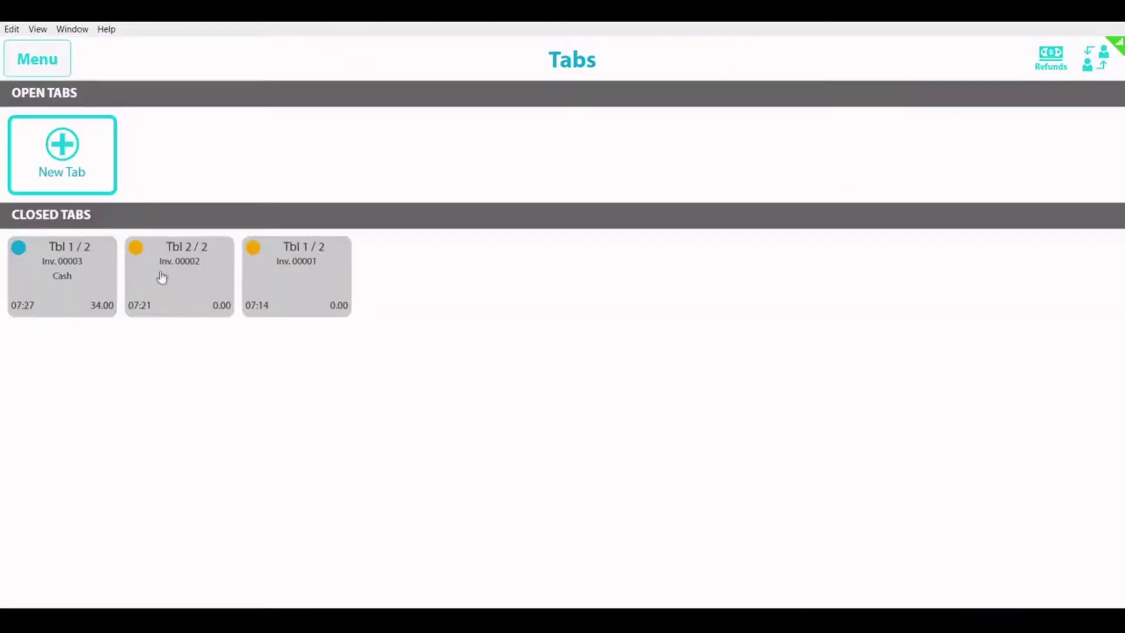
click(57, 63)
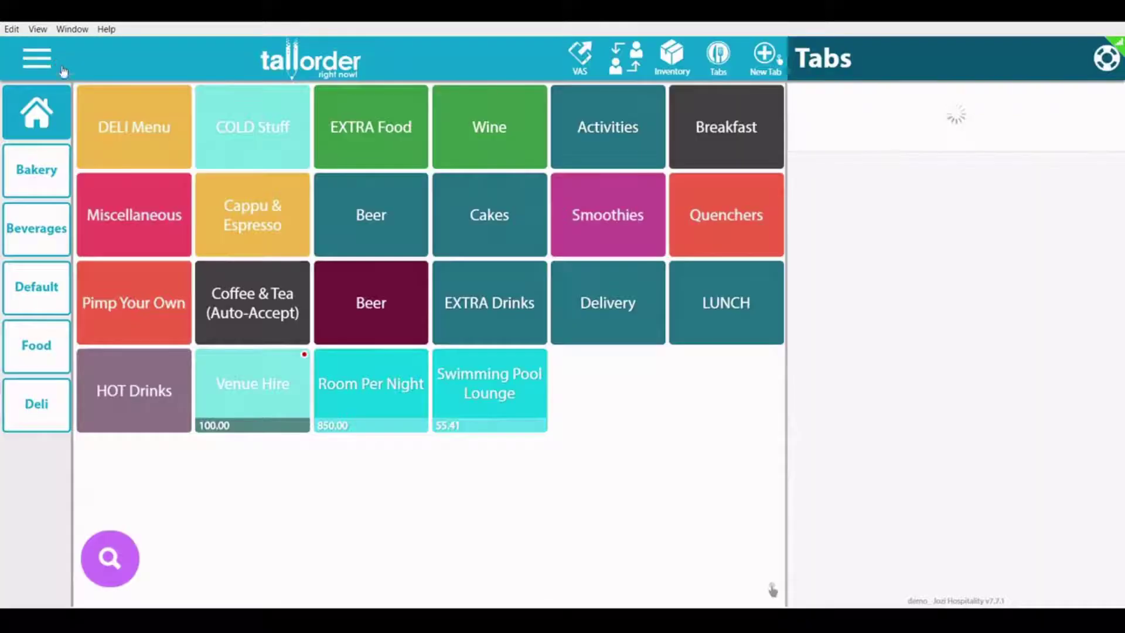
click(715, 62)
click(82, 274)
click(183, 303)
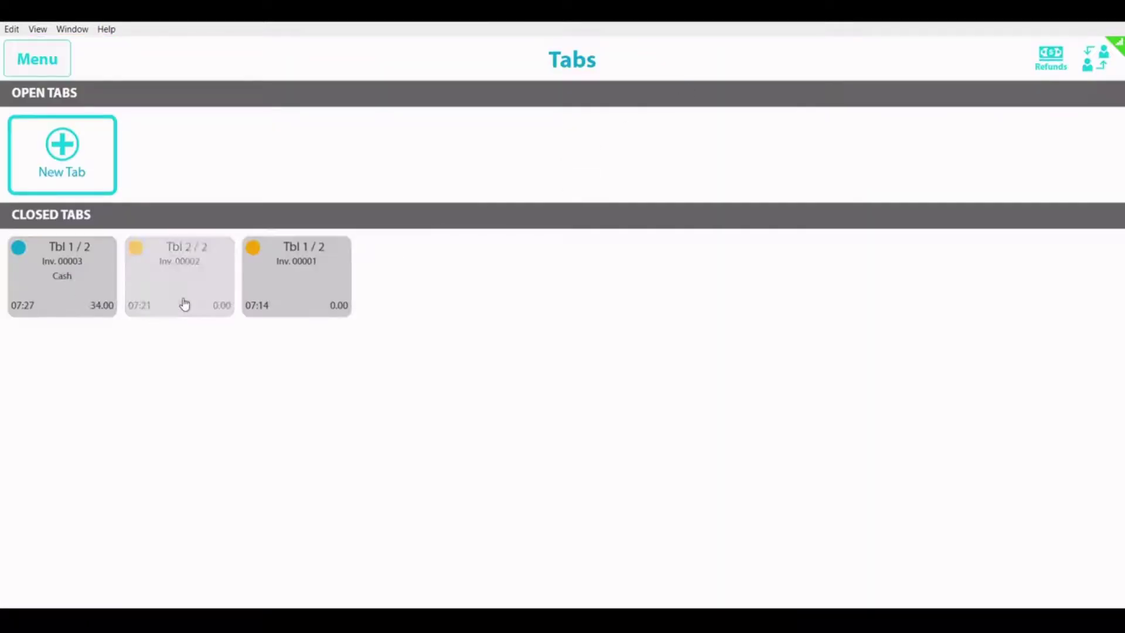
click(36, 59)
click(36, 59)
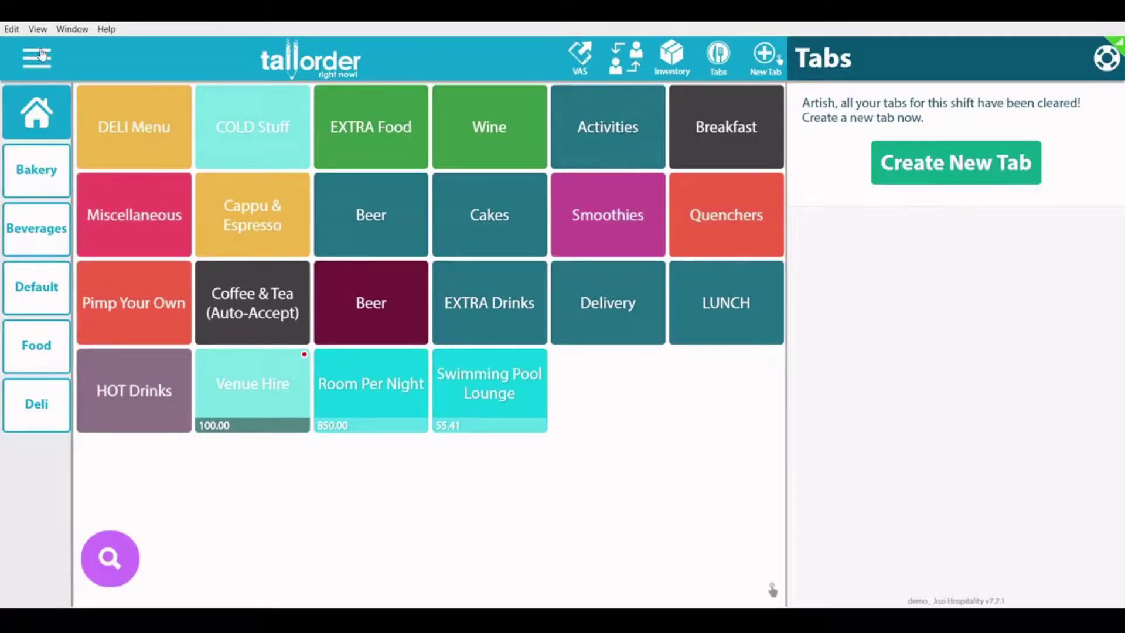
Step: Start End Shift from the main menu, authorised with the manager PIN
click(39, 58)
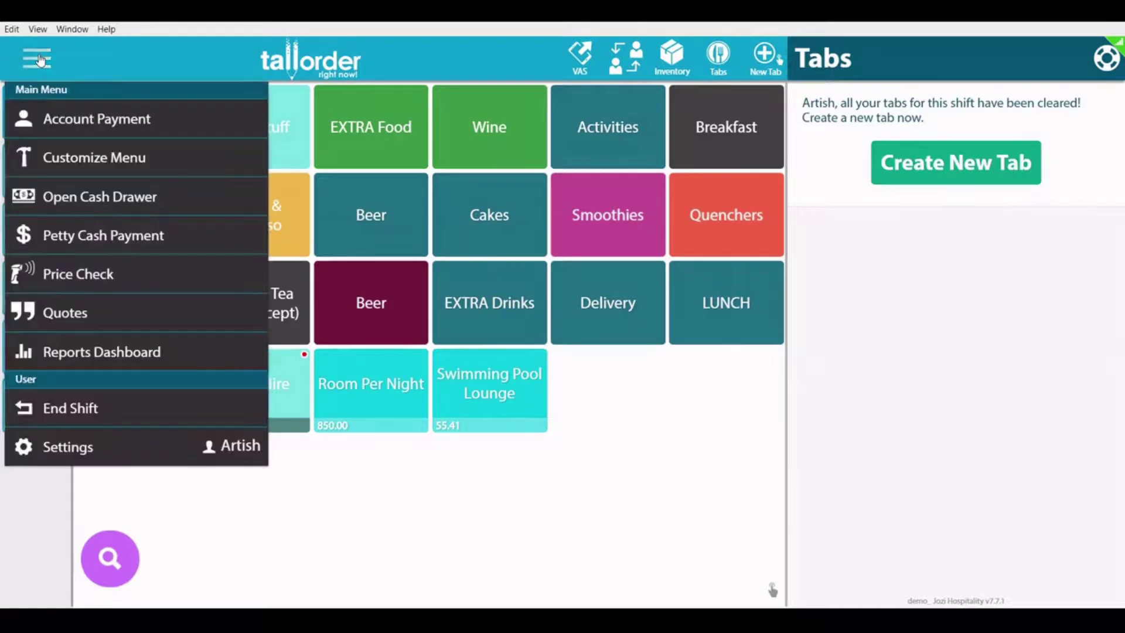
click(59, 407)
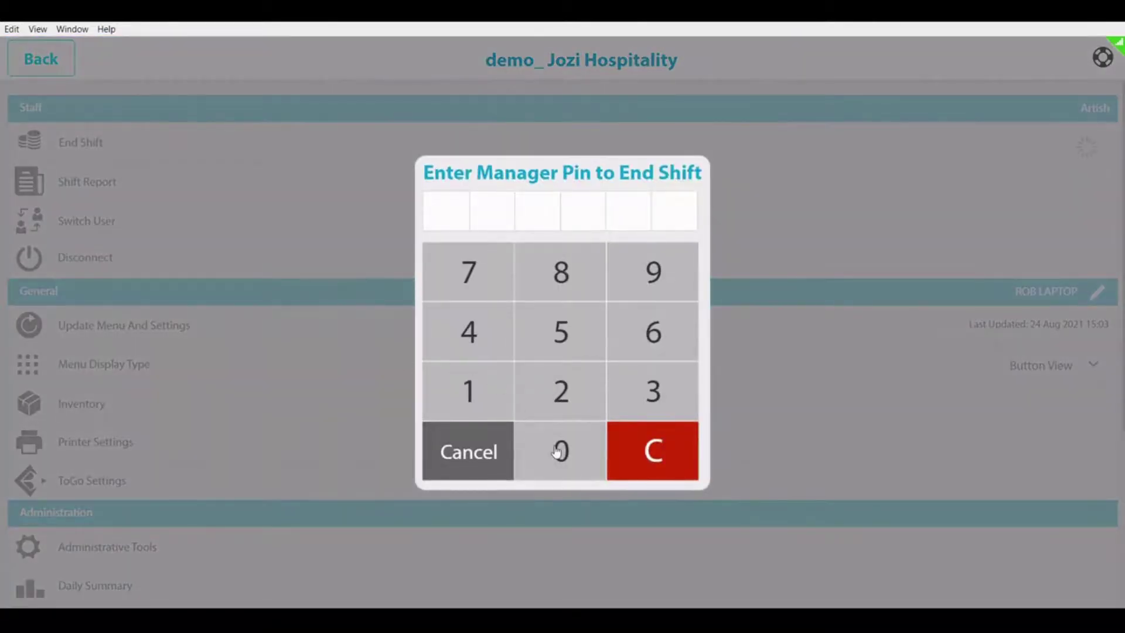
click(559, 451)
click(560, 450)
click(559, 450)
click(559, 450)
click(559, 450)
click(559, 450)
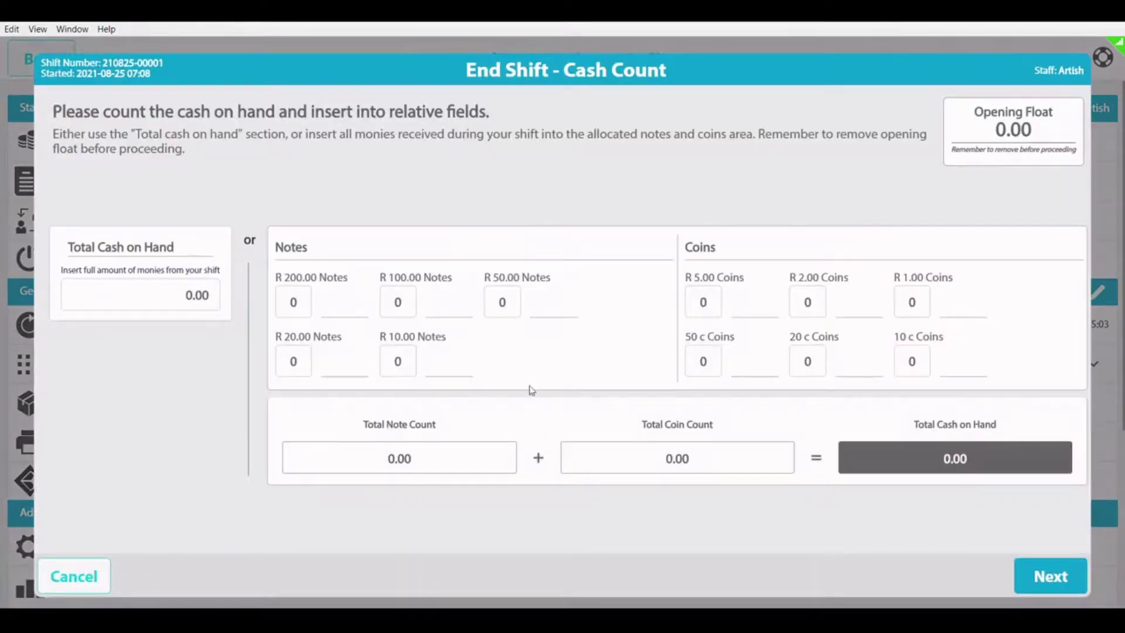
Step: Record 50.00 as Total Cash on Hand and advance to the Slip Count step
click(168, 302)
click(111, 428)
click(51, 508)
key(Return)
click(1047, 576)
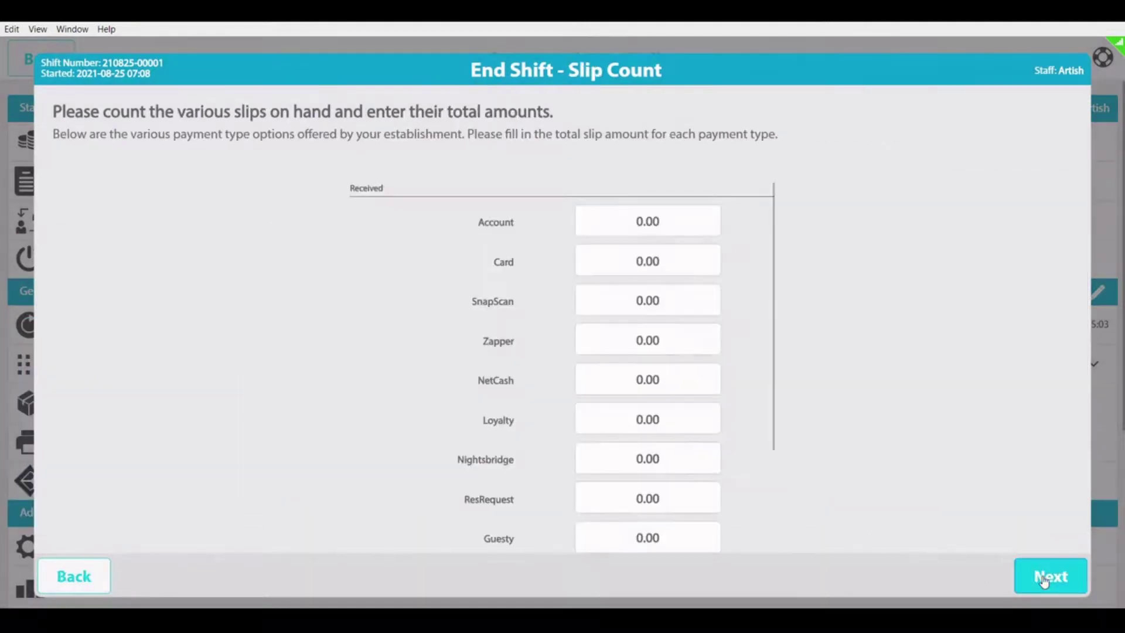
scroll(629, 241, down, 1)
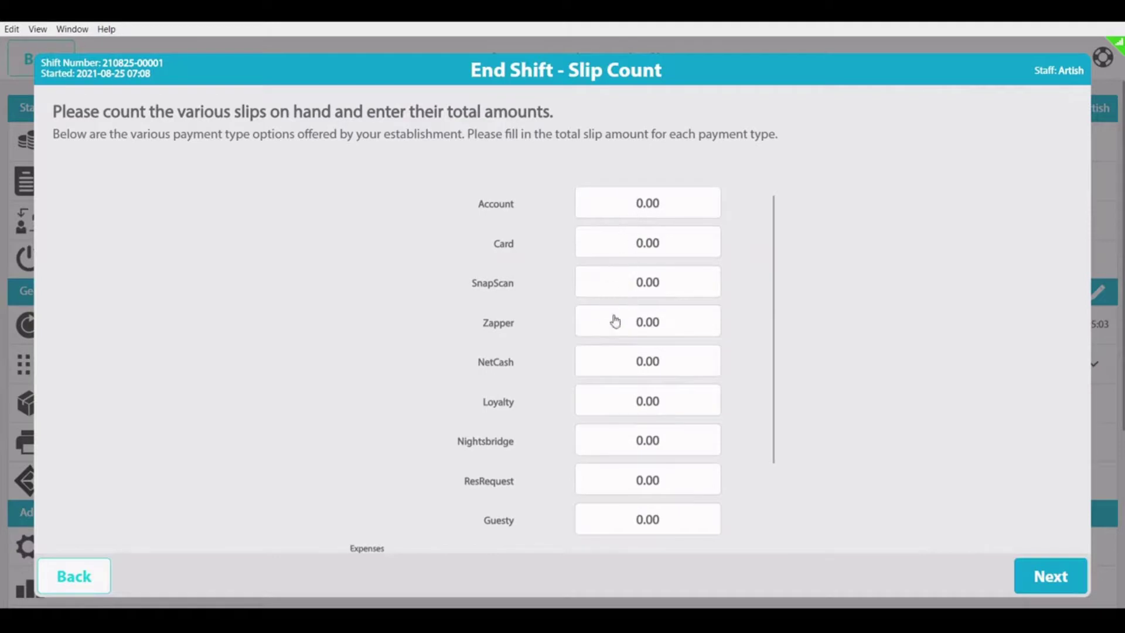
scroll(635, 463, down, 3)
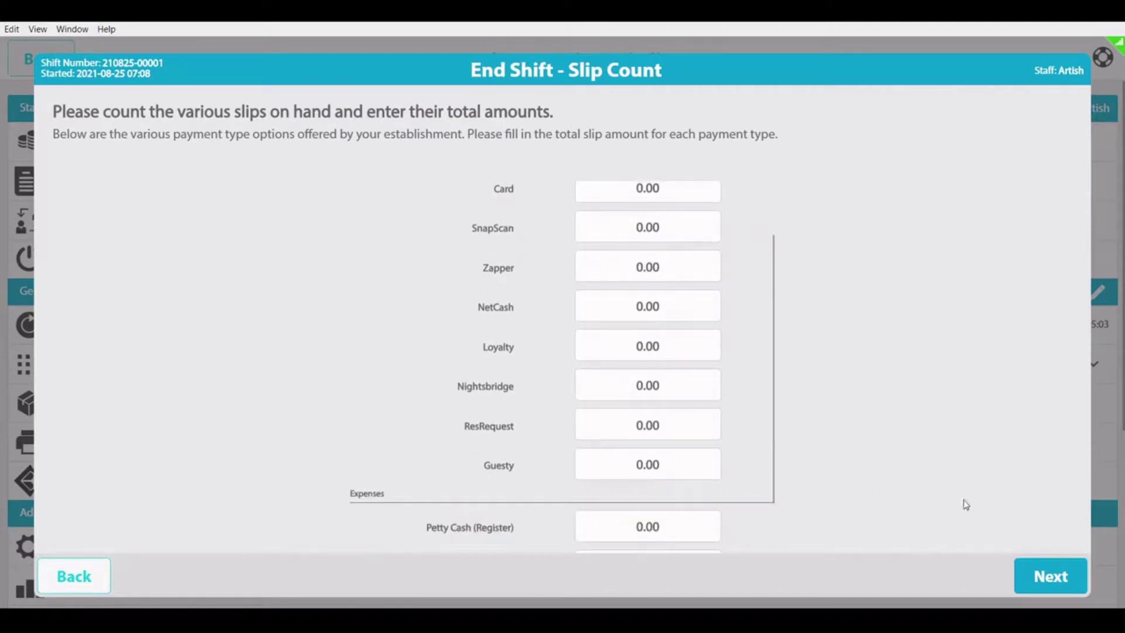
Step: Advance past the slip count and submit the cash-up reconciliation
click(1043, 584)
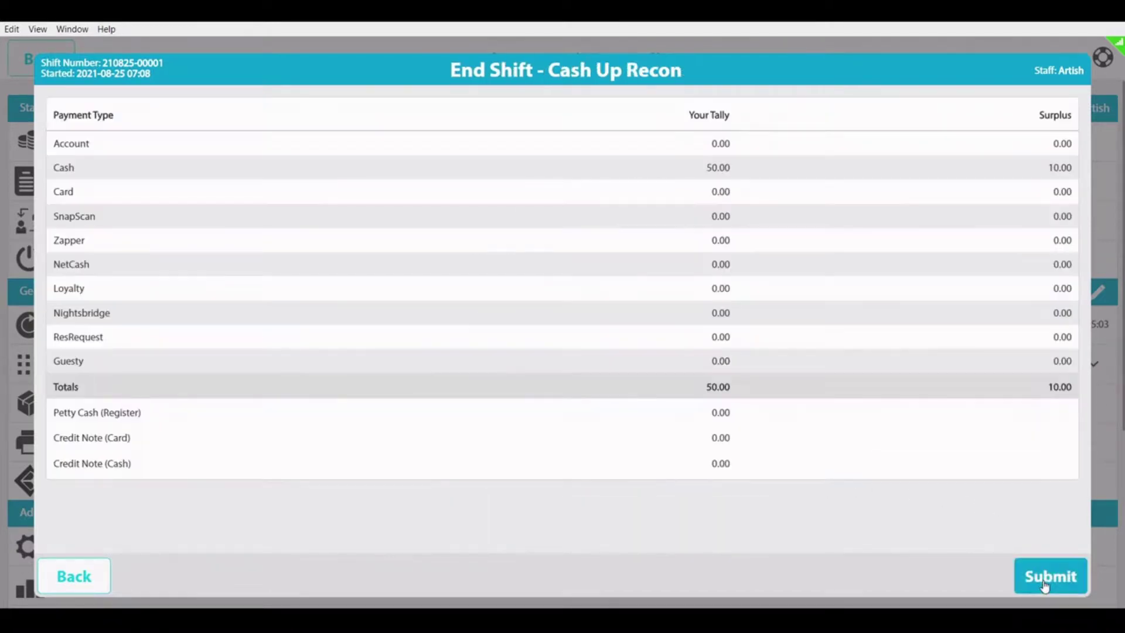
click(1054, 574)
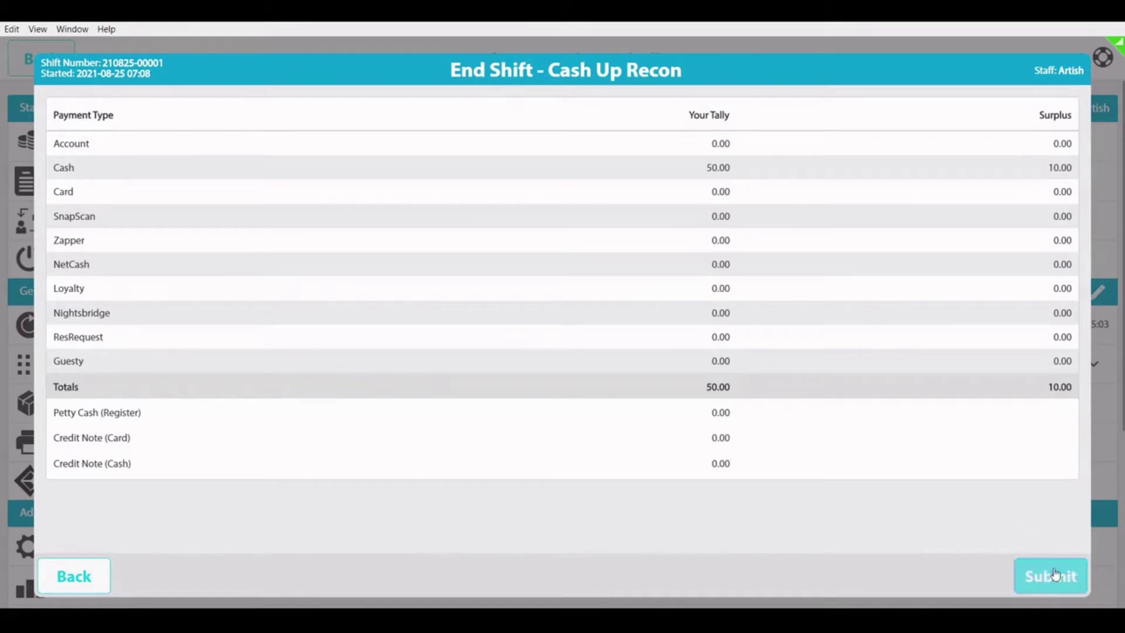
click(621, 384)
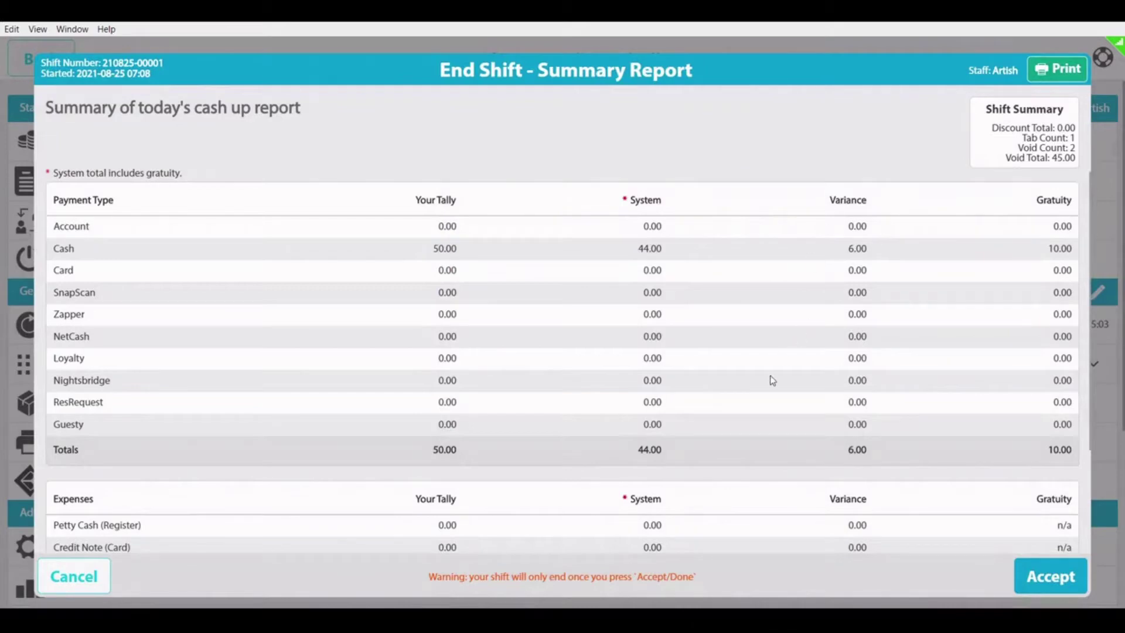
Step: Accept the Summary Report, dismiss the completion messages, and switch user to the PIN screen
click(1032, 577)
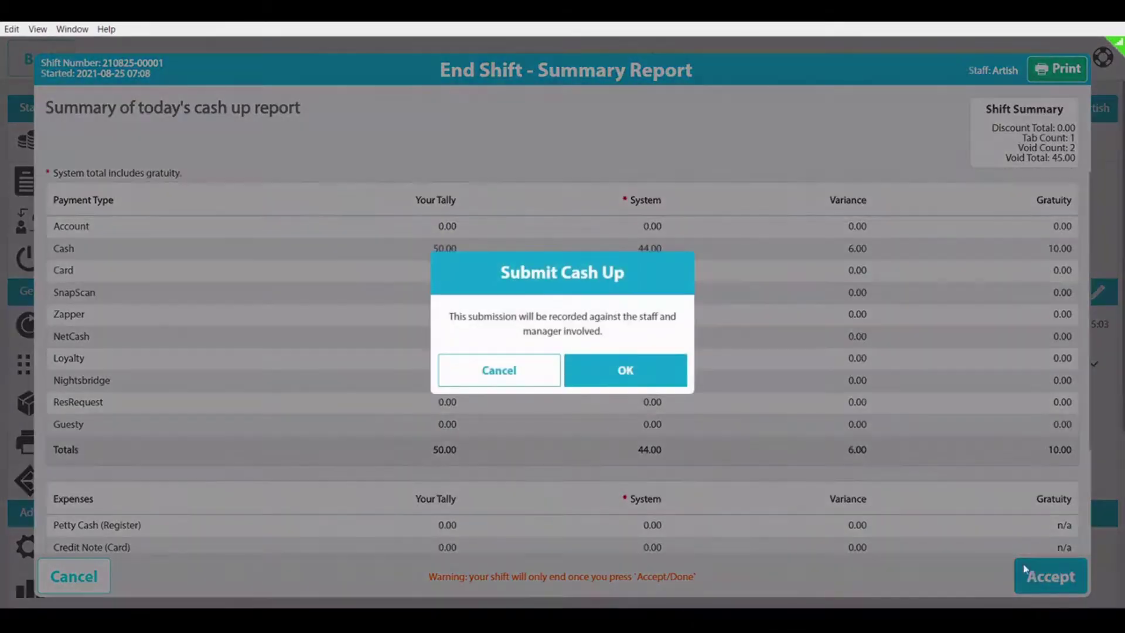
click(654, 375)
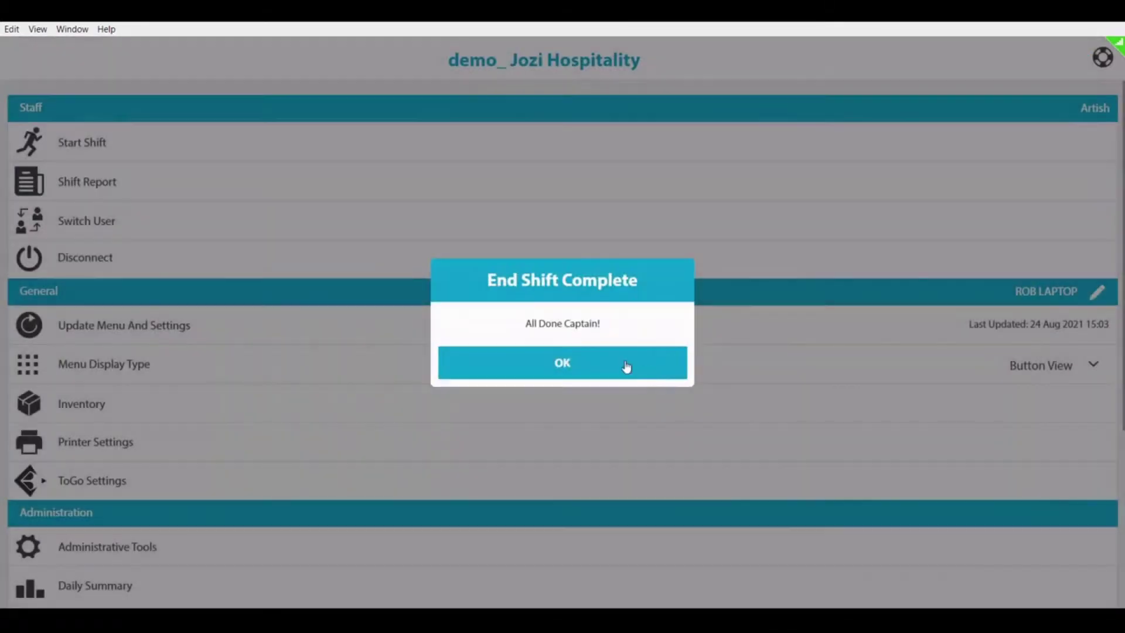
click(626, 366)
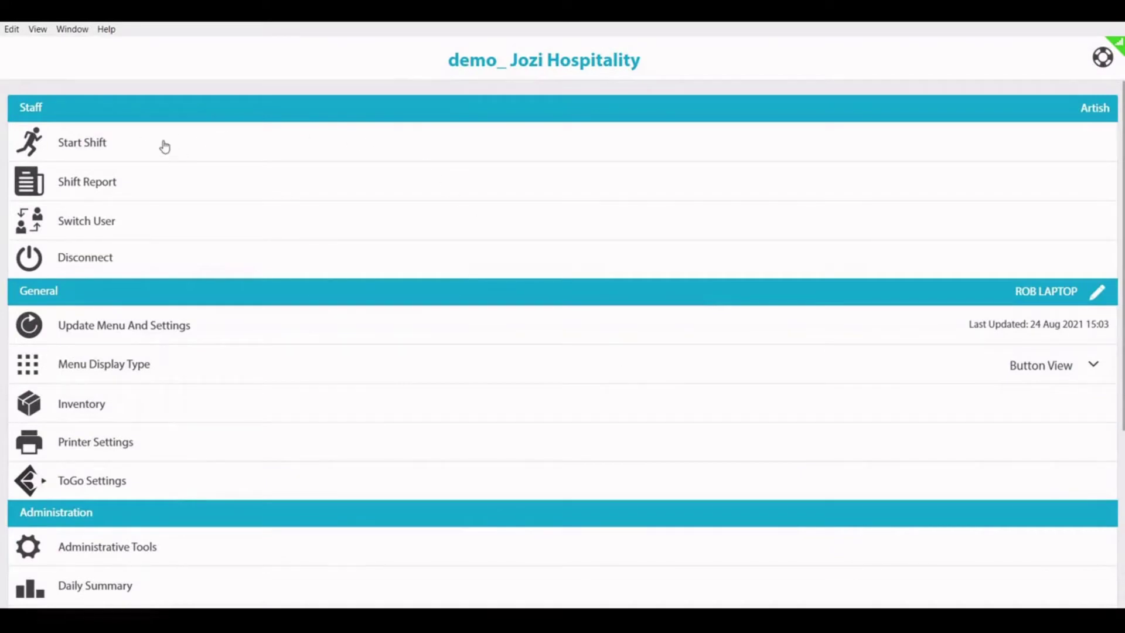
click(105, 220)
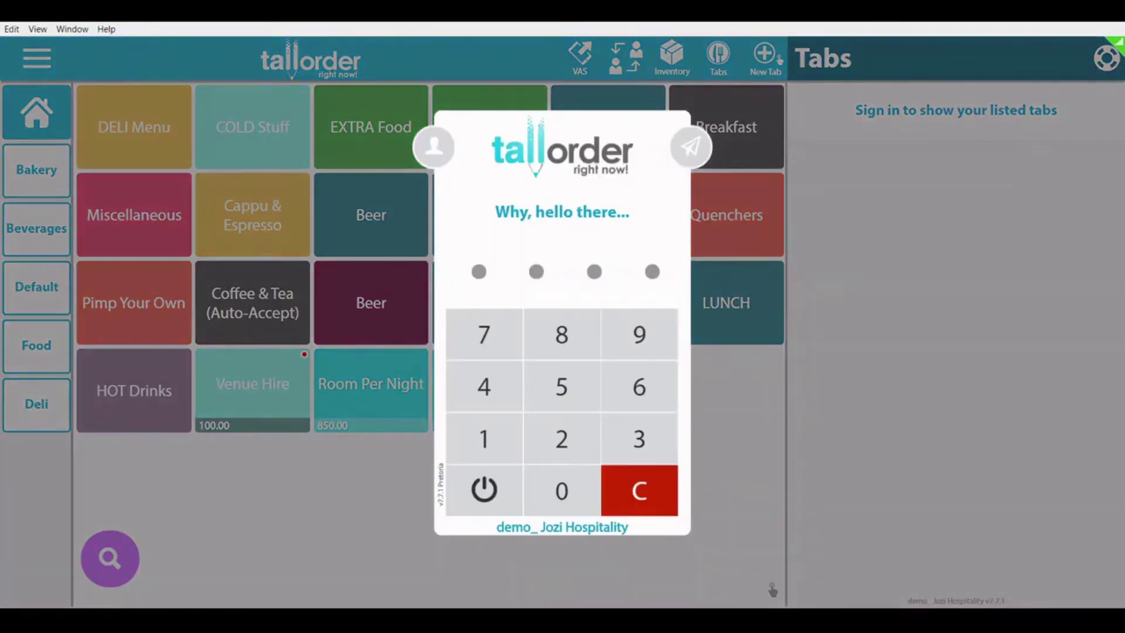